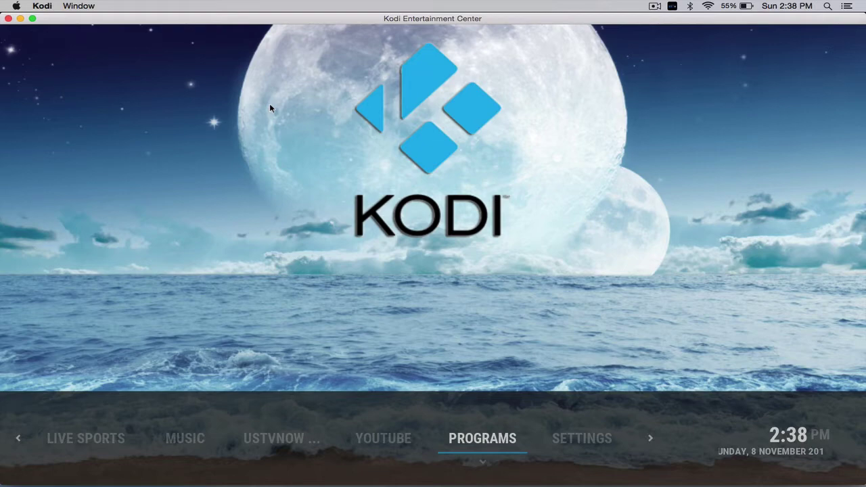
# Look through the installed add-ons in Programs and go back to the home screen
pyautogui.press('Left')
pyautogui.press('Right')
pyautogui.press('Return')
pyautogui.press('Return')
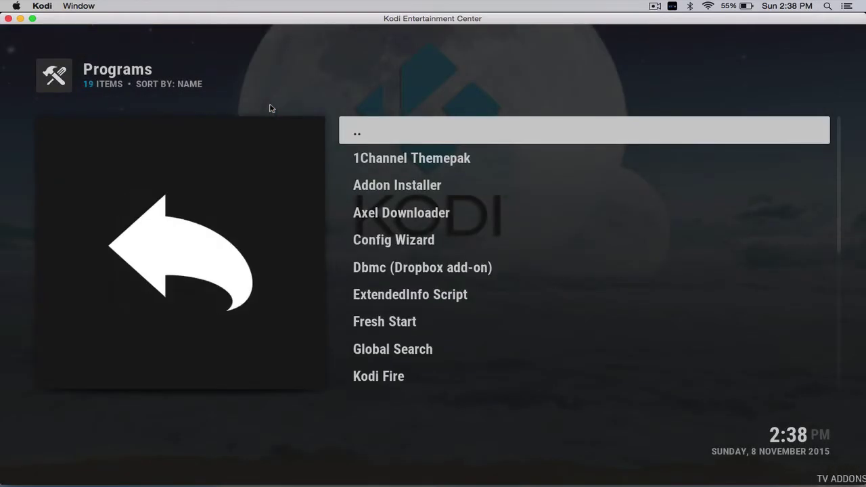
pyautogui.press('Up')
pyautogui.press('Up')
pyautogui.press('Up')
pyautogui.press('Up')
pyautogui.press('Up')
pyautogui.press('Up')
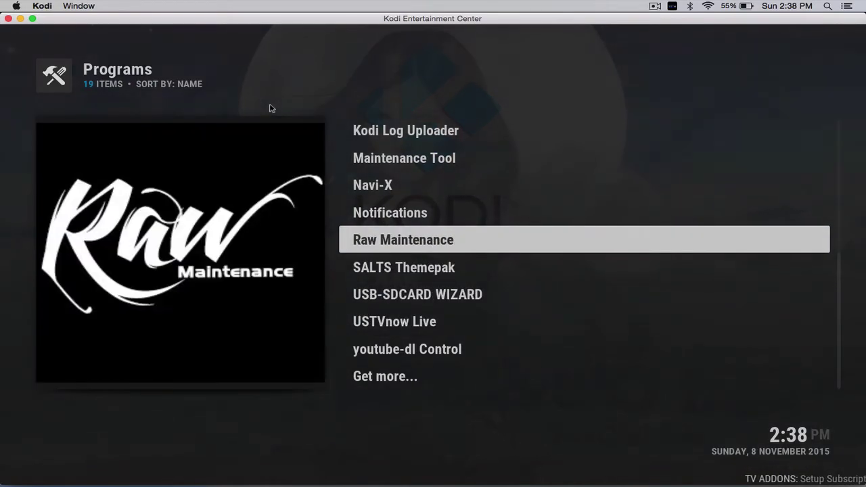
pyautogui.press('Escape')
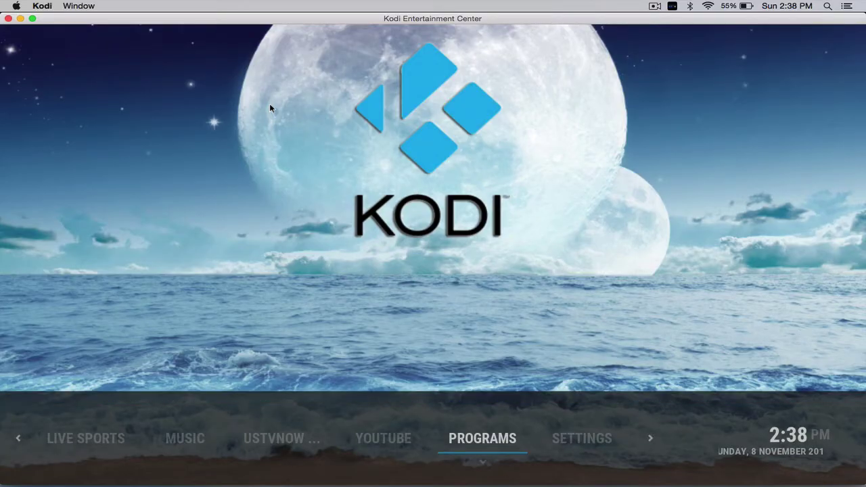
# Open the Kodi Fire wizard listed under Programs
pyautogui.press('Right')
pyautogui.press('Left')
pyautogui.press('Up')
pyautogui.press('Down')
pyautogui.press('Down')
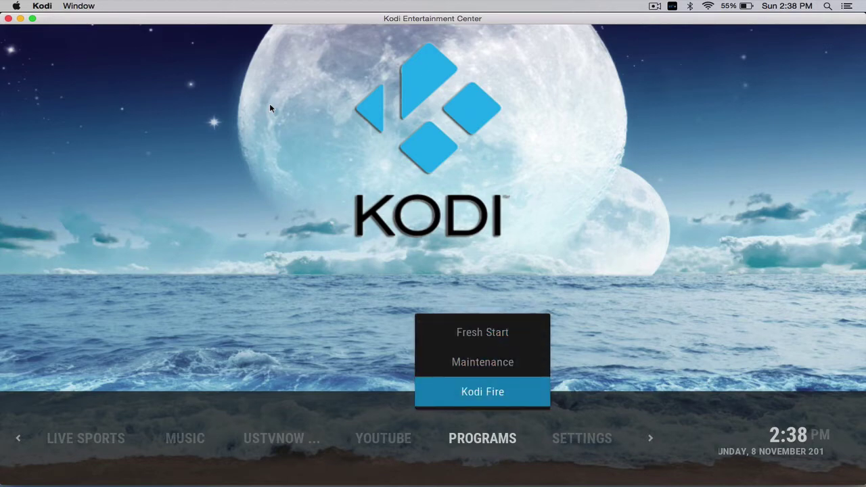
pyautogui.press('Return')
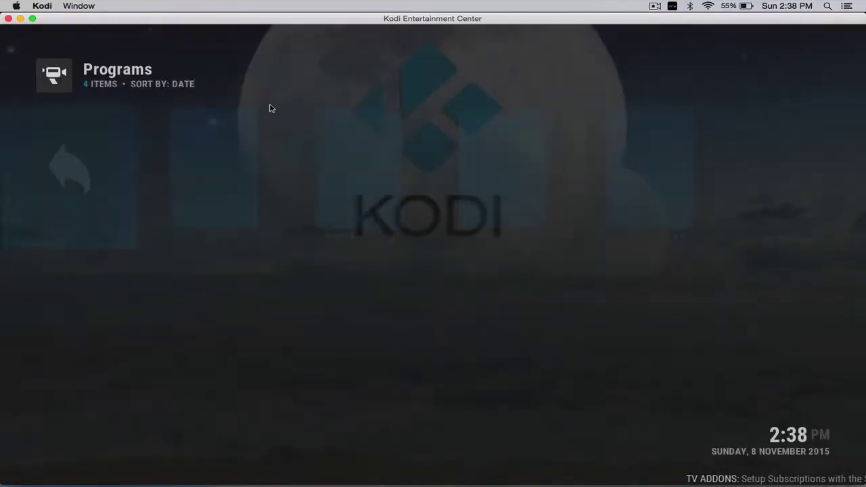
# Install the Artic Zephyr XXX build and agree to force close Kodi
pyautogui.press('Right')
pyautogui.press('Right')
pyautogui.press('Right')
pyautogui.press('Right')
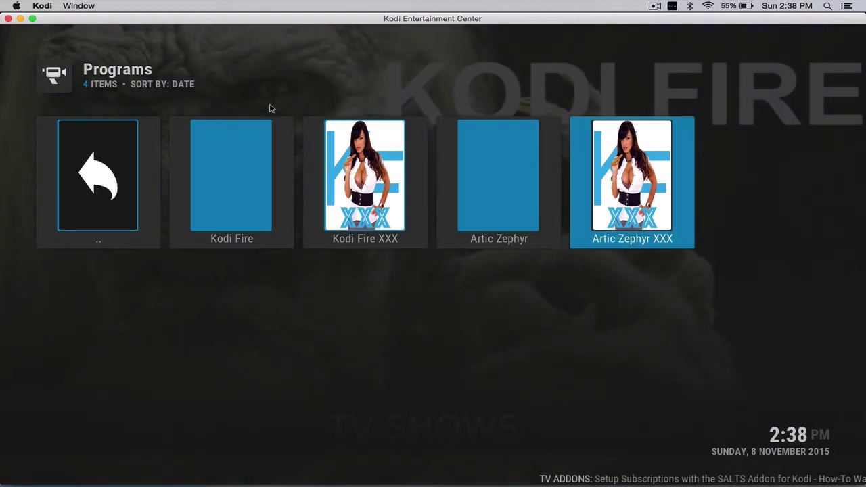
pyautogui.press('Return')
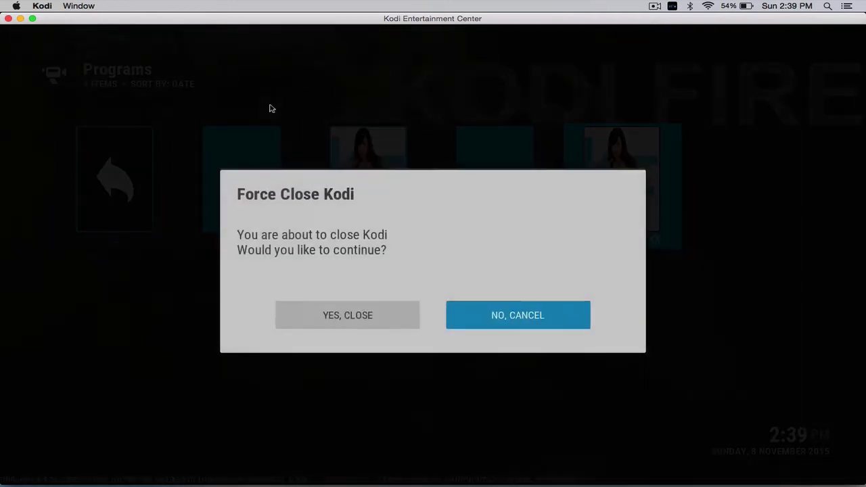
pyautogui.press('Left')
pyautogui.press('Return')
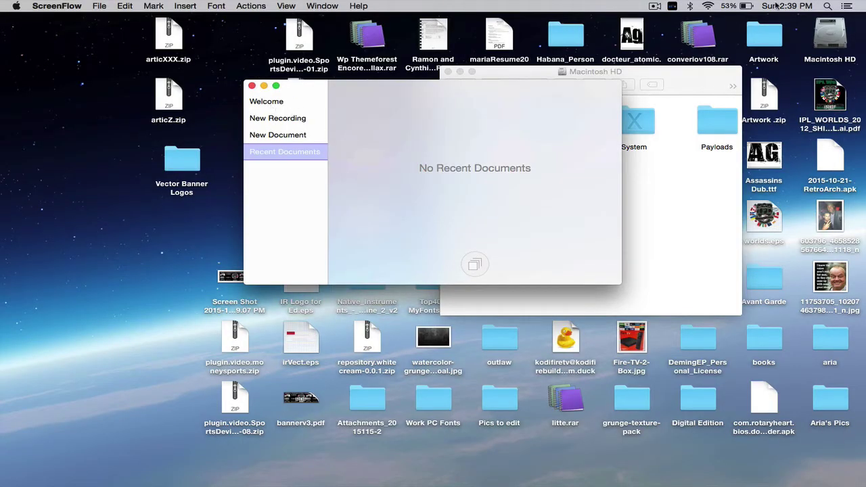
# Find and relaunch Kodi, allow its incoming network connections, and bring it back to the front
pyautogui.click(827, 6)
pyautogui.write('kodi')
pyautogui.press('Return')
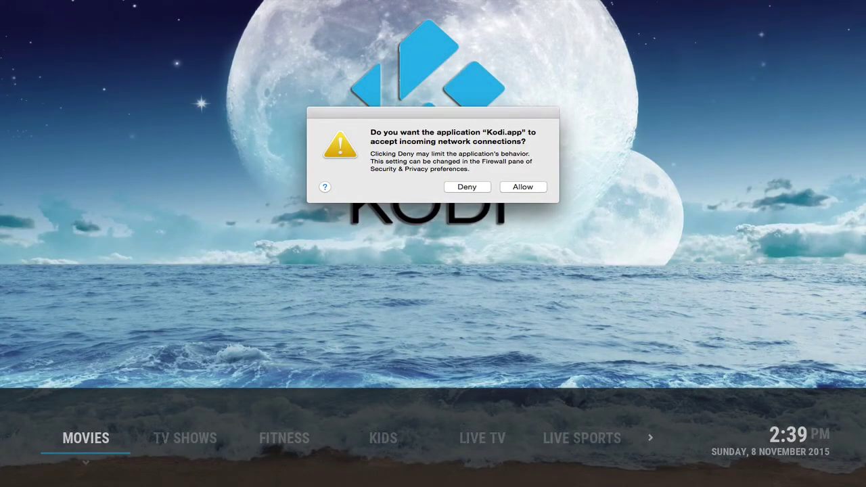
pyautogui.press('super+Tab')
pyautogui.click(533, 188)
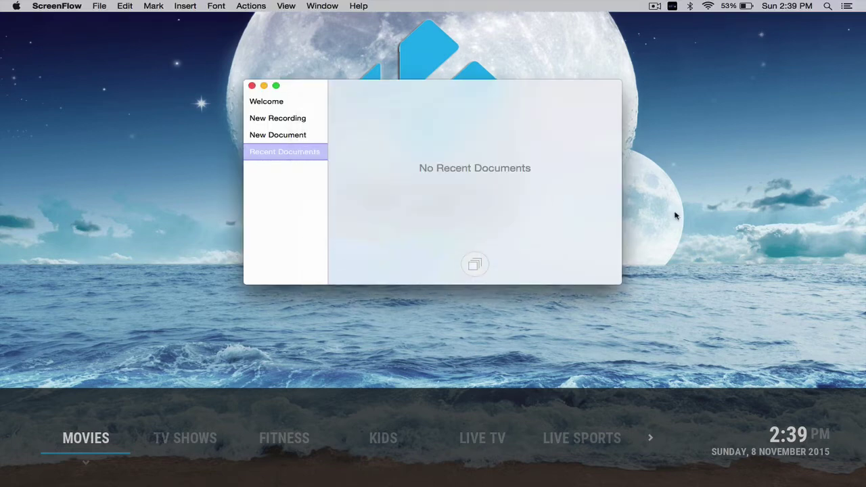
pyautogui.press('super+Tab')
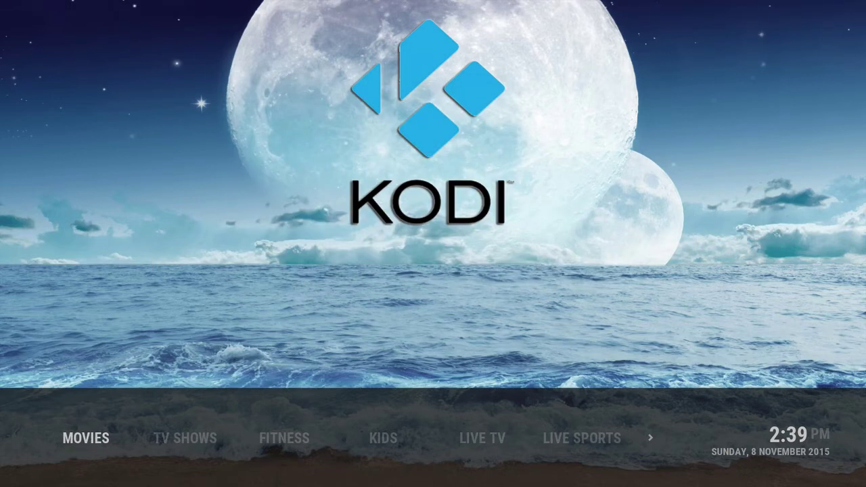
# Open SportsDevil under Live Sports and enter the AtdheNet.tv source
pyautogui.moveTo(215, 451)
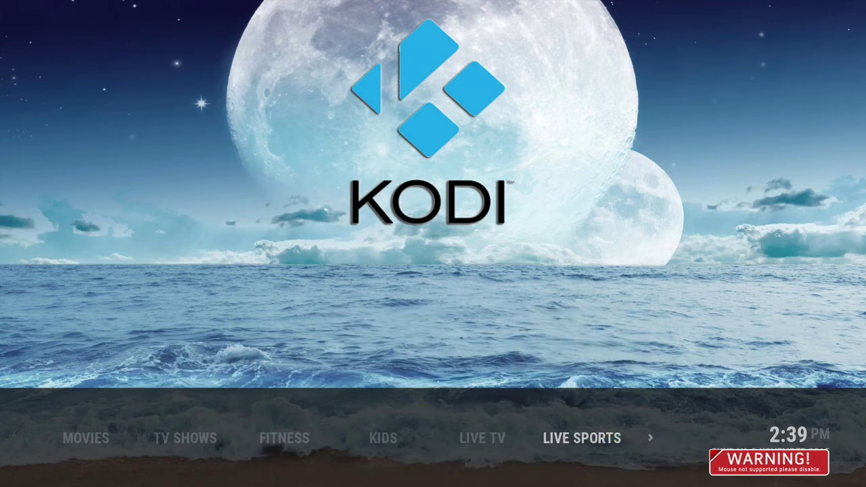
pyautogui.press('Right')
pyautogui.press('Left')
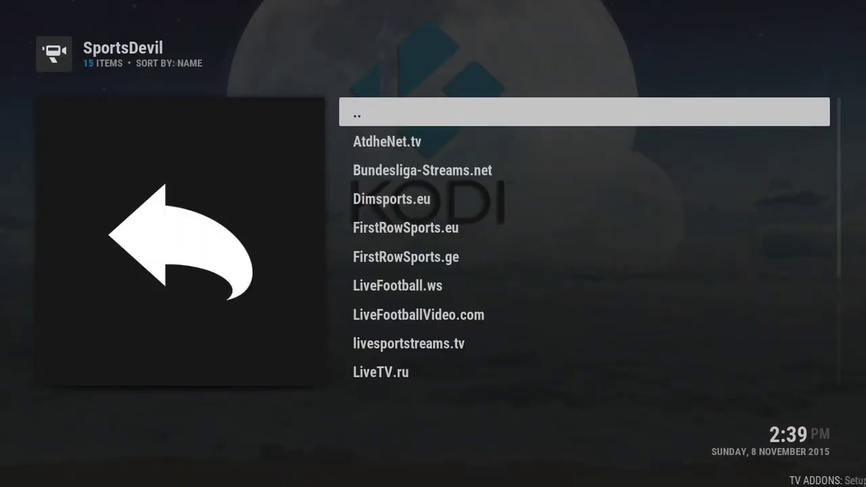
pyautogui.press('Down')
pyautogui.press('Down')
pyautogui.press('Up')
pyautogui.press('Return')
# Try to play the 12:30 Los Angeles Lakers vs New York Knicks stream from the event list
pyautogui.press('Up')
pyautogui.press('Up')
pyautogui.press('Up')
pyautogui.press('Up')
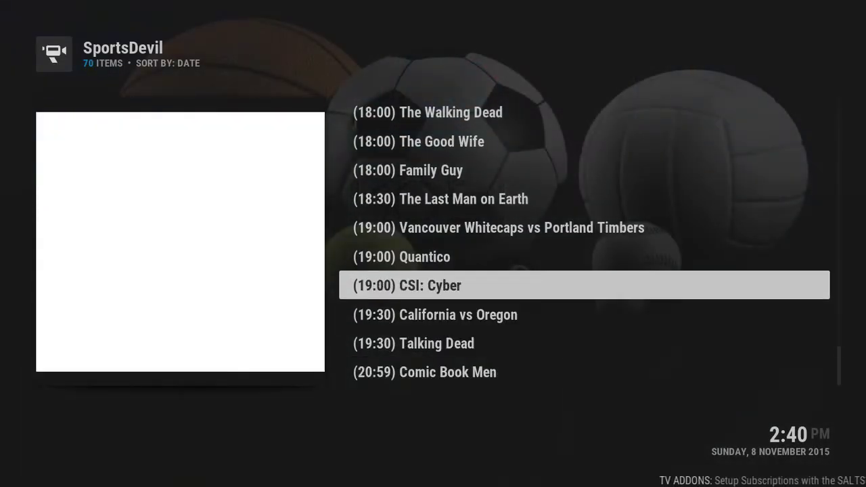
pyautogui.press('Down')
pyautogui.press('Down')
pyautogui.press('Down')
pyautogui.press('Down')
pyautogui.press('Down')
pyautogui.press('Down')
pyautogui.press('Down')
pyautogui.press('Down')
pyautogui.press('Down')
pyautogui.press('Down')
pyautogui.press('Down')
pyautogui.press('Down')
pyautogui.press('Down')
pyautogui.press('Down')
pyautogui.press('Down')
pyautogui.press('Down')
pyautogui.press('Down')
pyautogui.press('Down')
pyautogui.press('Down')
pyautogui.press('Down')
pyautogui.press('Down')
pyautogui.press('Down')
pyautogui.press('Down')
pyautogui.press('Down')
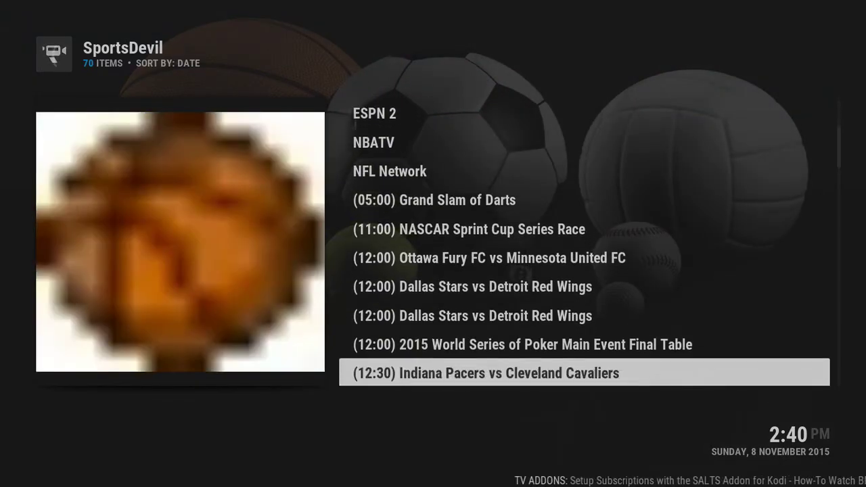
pyautogui.press('Up')
pyautogui.press('Up')
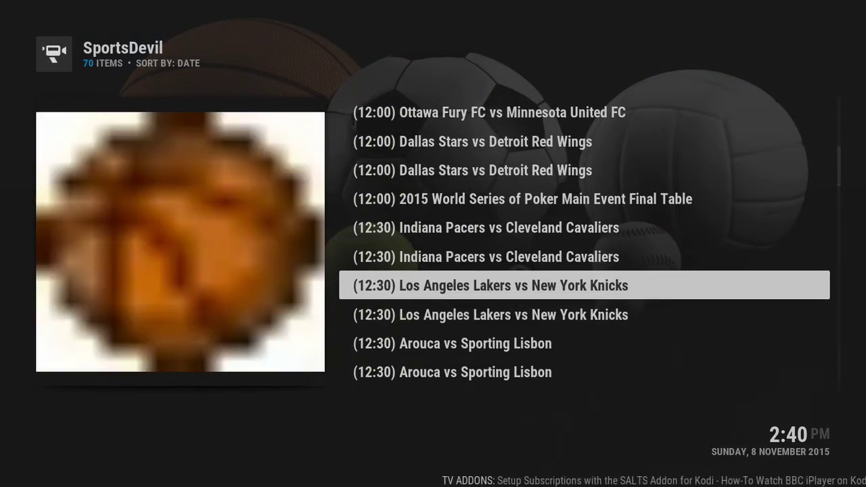
pyautogui.press('Return')
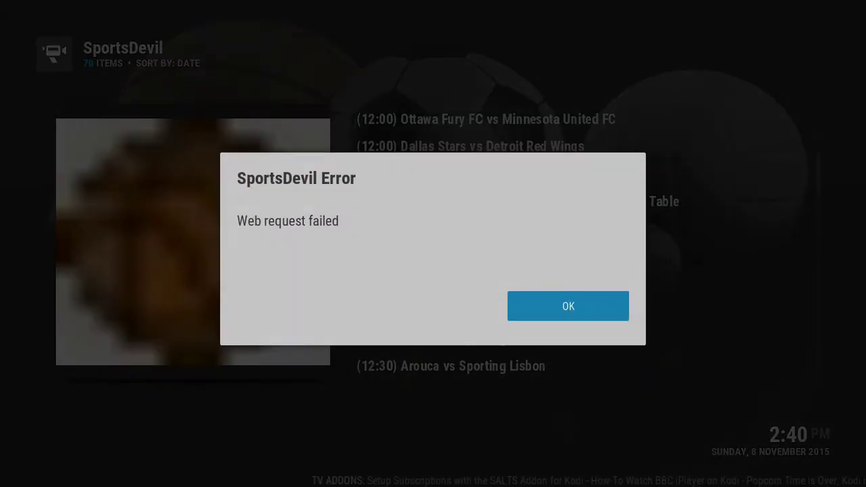
pyautogui.press('Return')
# Try to play the neighbouring duplicate Los Angeles Lakers vs New York Knicks entry
pyautogui.press('Down')
pyautogui.press('Down')
pyautogui.press('Up')
pyautogui.press('Return')
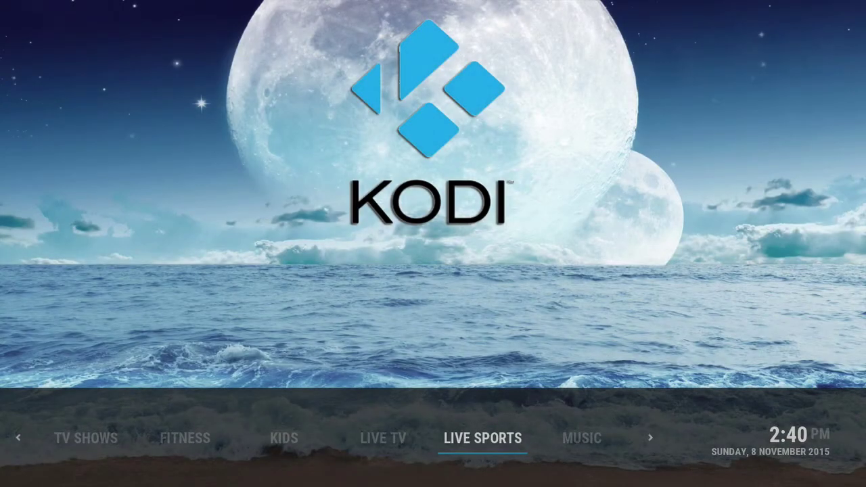
# Go back to the SportsDevil source list and open a source that is organised by sport
pyautogui.press('Up')
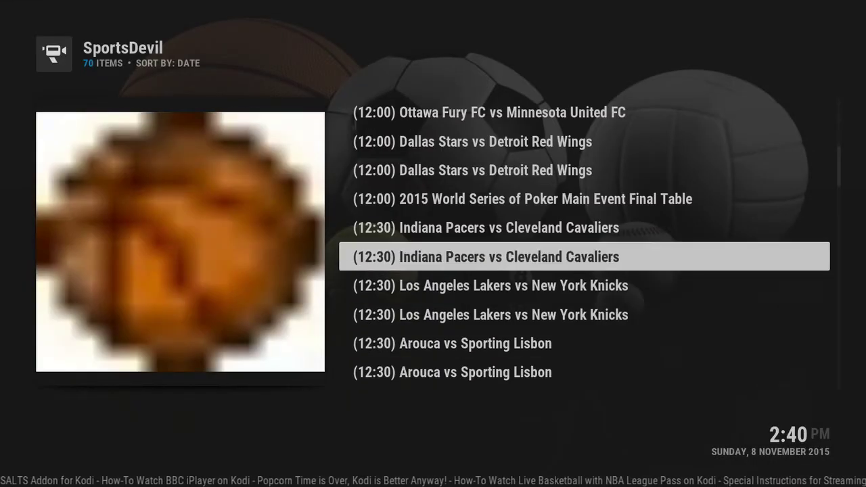
pyautogui.press('Up')
pyautogui.press('Up')
pyautogui.press('Up')
pyautogui.press('Up')
pyautogui.press('Up')
pyautogui.press('Up')
pyautogui.press('Up')
pyautogui.press('Up')
pyautogui.press('Up')
pyautogui.press('Up')
pyautogui.press('Up')
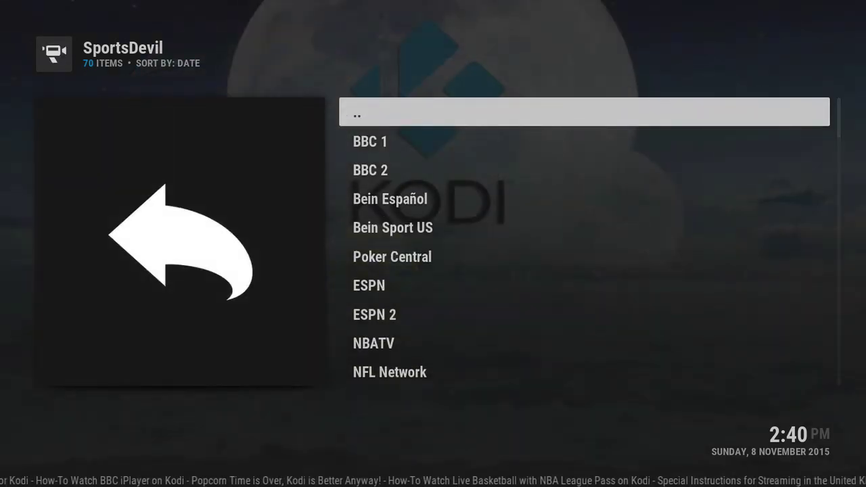
pyautogui.press('Return')
pyautogui.press('Down')
pyautogui.press('Down')
pyautogui.press('Return')
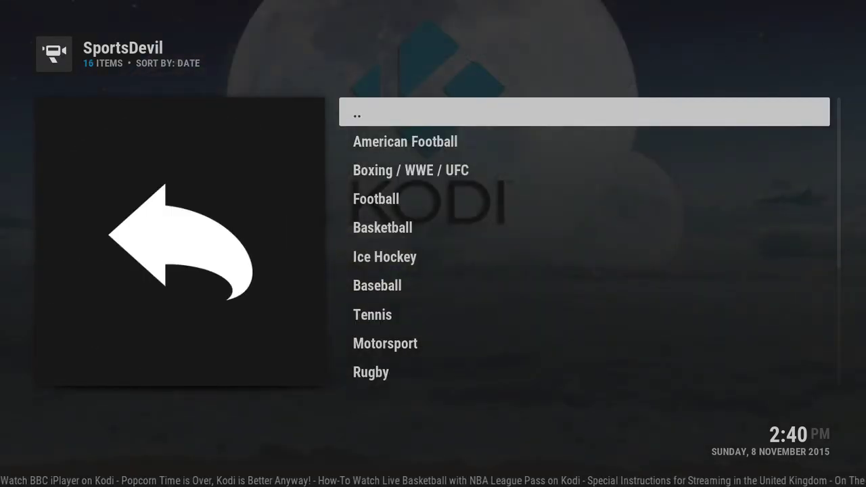
# In American Football, open San Francisco 49ers vs Atlanta Falcons and play Link 1
pyautogui.press('Down')
pyautogui.press('Return')
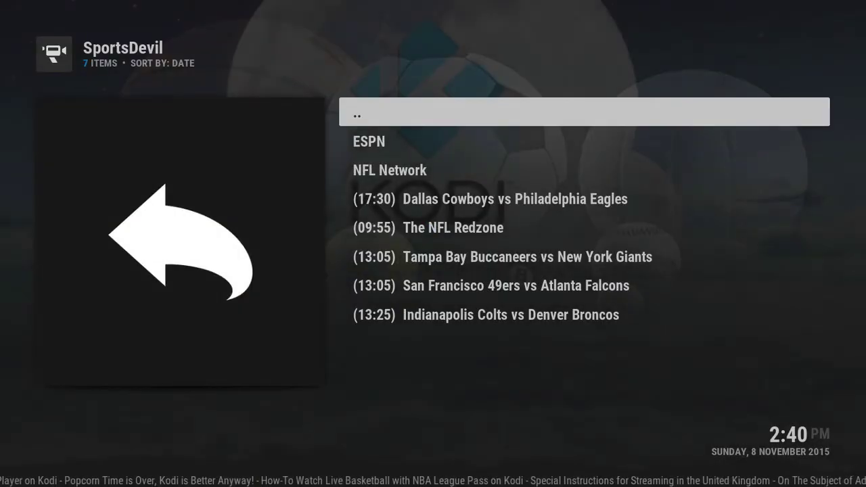
pyautogui.press('Down')
pyautogui.press('Down')
pyautogui.press('Down')
pyautogui.press('Down')
pyautogui.press('Down')
pyautogui.press('Down')
pyautogui.press('Return')
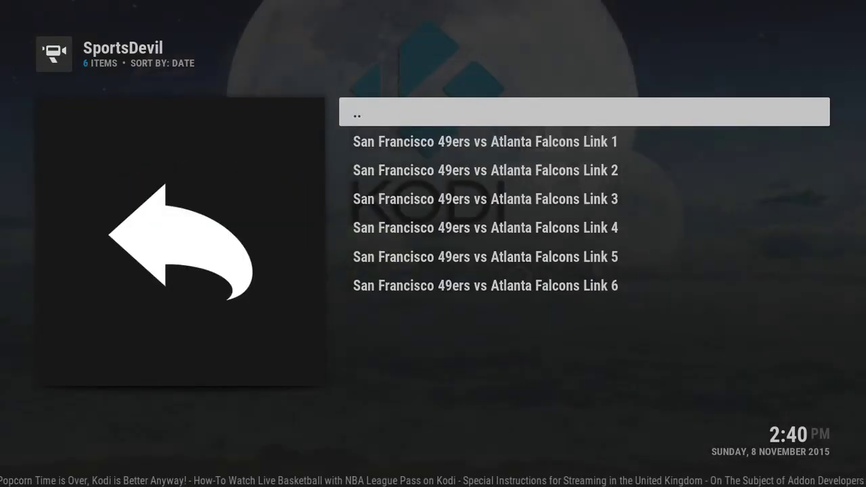
pyautogui.press('Down')
pyautogui.press('Return')
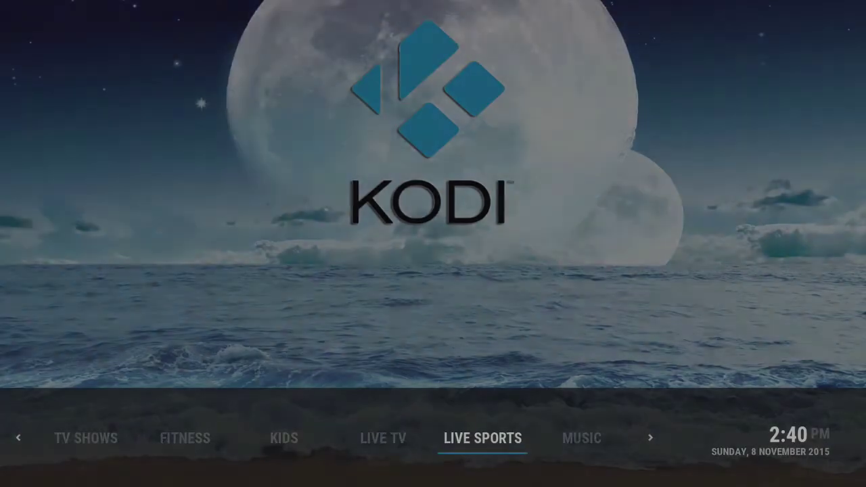
# Open the MoneySports add-on and enter its Live Sports section with the mixture of SD and HD links
pyautogui.press('Up')
pyautogui.press('Up')
pyautogui.press('Up')
pyautogui.press('Return')
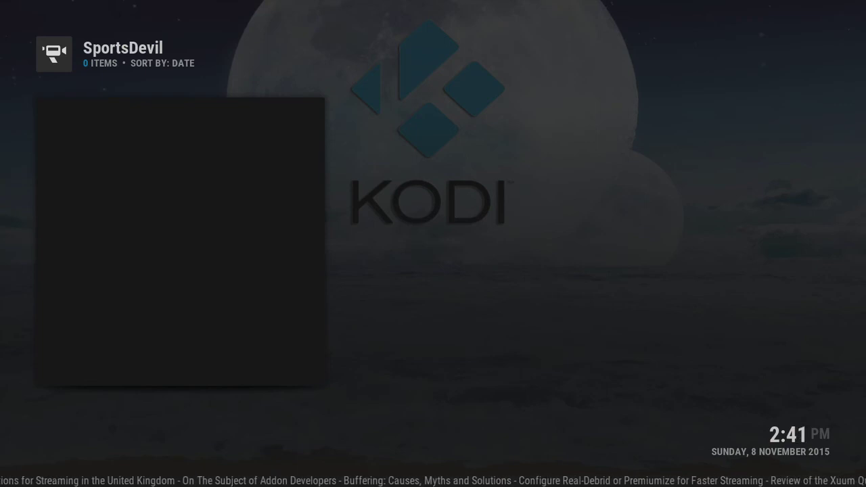
pyautogui.press('Down')
pyautogui.press('Down')
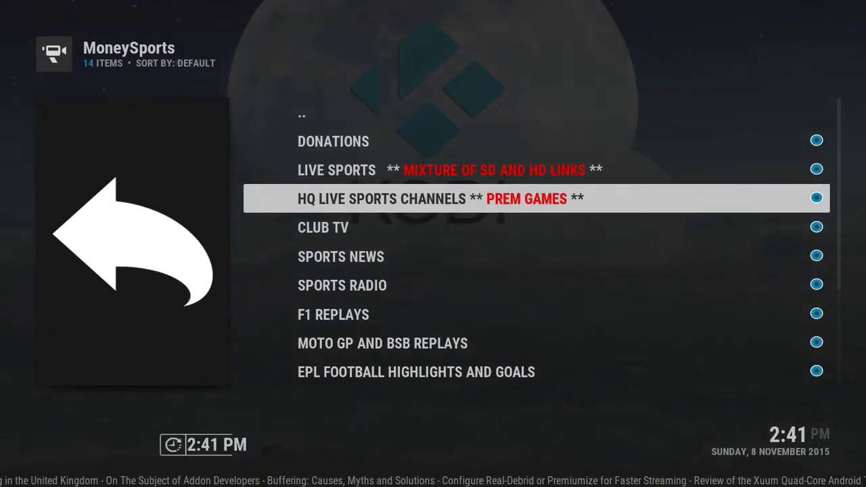
pyautogui.press('Up')
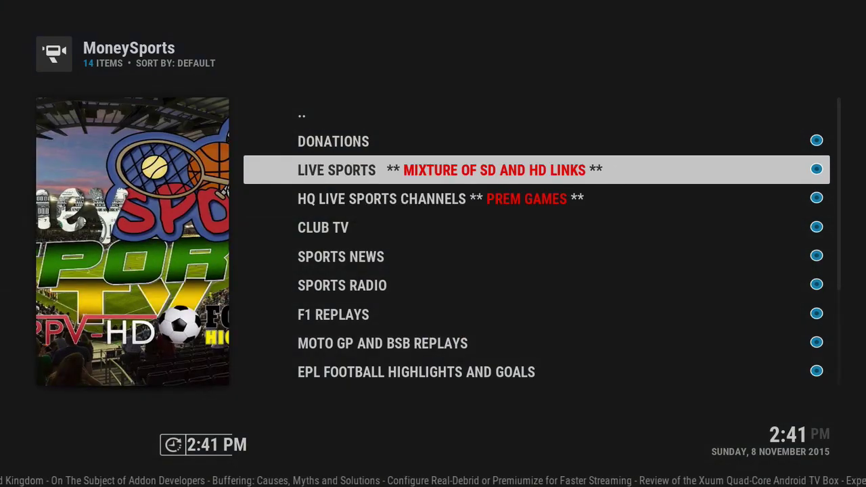
pyautogui.press('Return')
# Examine the MoneySports live sports categories and extra game links, and return to the home screen
pyautogui.press('Down')
pyautogui.press('Down')
pyautogui.press('Down')
pyautogui.press('Down')
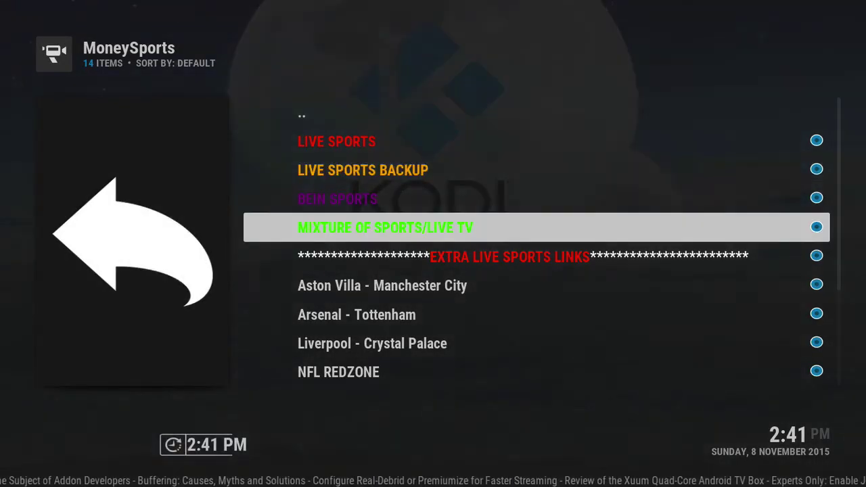
pyautogui.press('Down')
pyautogui.press('Down')
pyautogui.press('Down')
pyautogui.press('Up')
pyautogui.press('Up')
pyautogui.press('Escape')
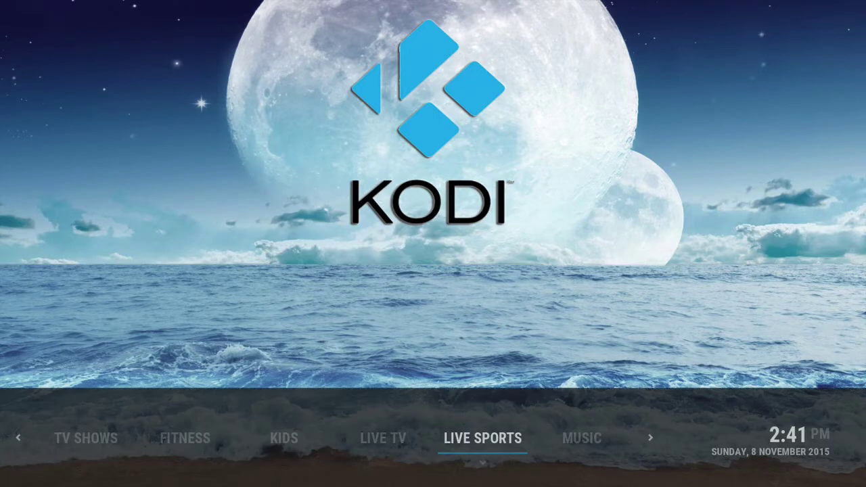
# Look through the remaining home menu categories from Live Sports to Power
pyautogui.press('Right')
pyautogui.press('Right')
pyautogui.press('Right')
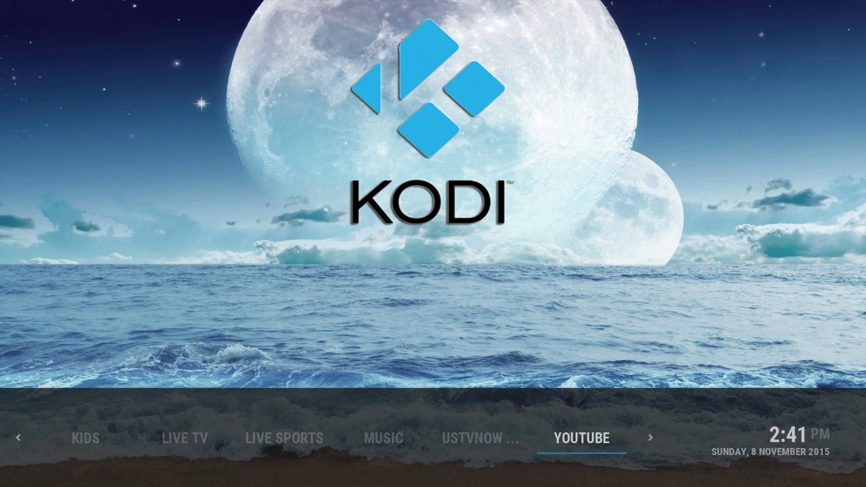
pyautogui.press('Right')
pyautogui.press('Right')
pyautogui.press('Right')
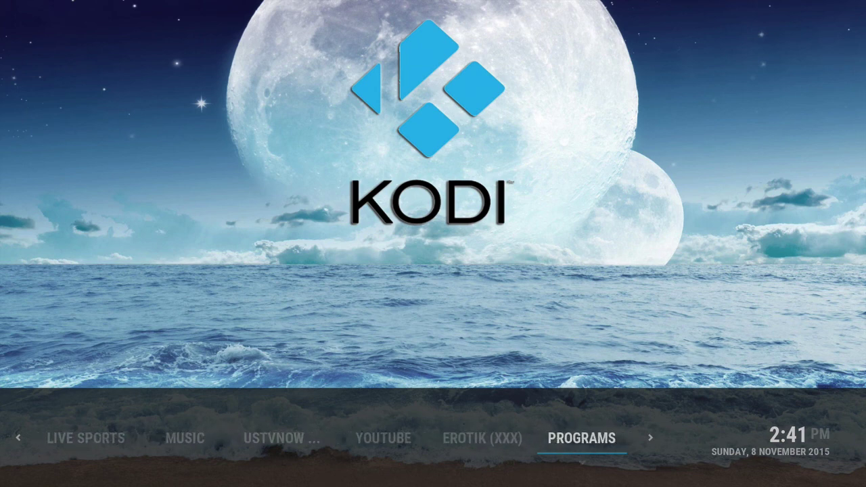
pyautogui.press('Right')
pyautogui.press('Right')
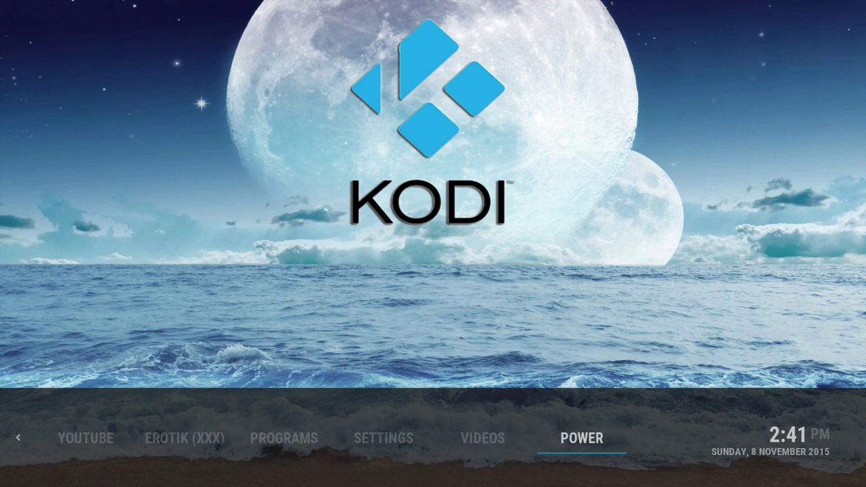